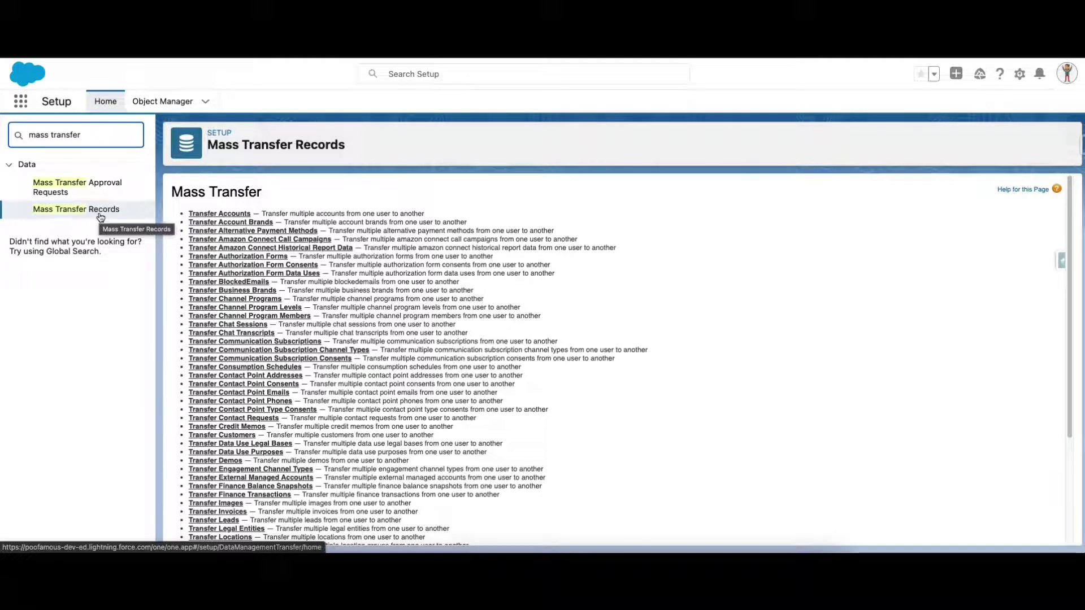
# Open the Mass Transfer Accounts form and keep the transfer-from owner type as User
pyautogui.click(101, 217)
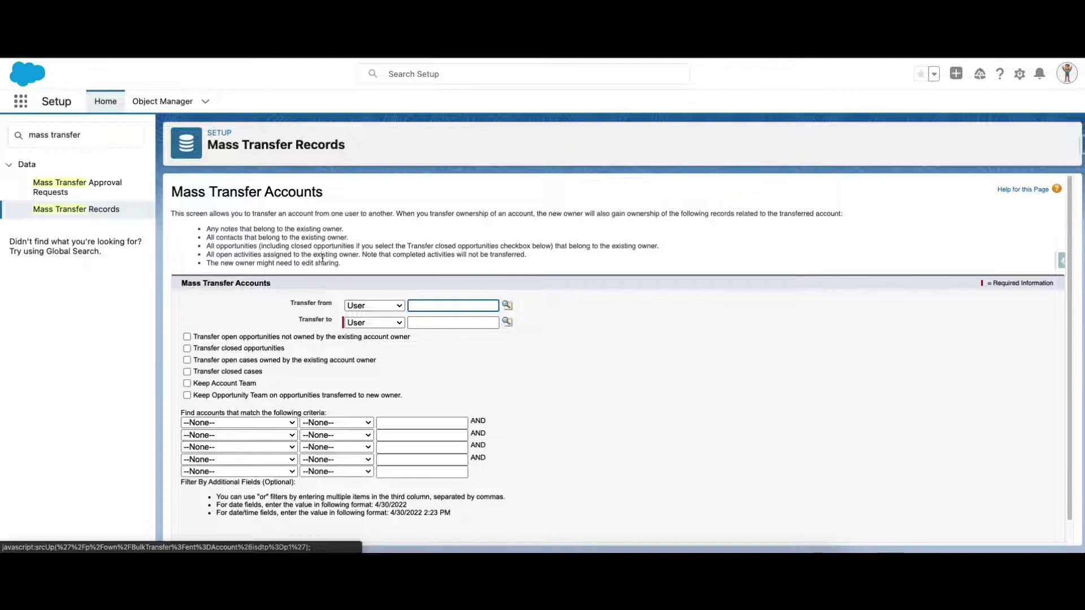
pyautogui.click(377, 309)
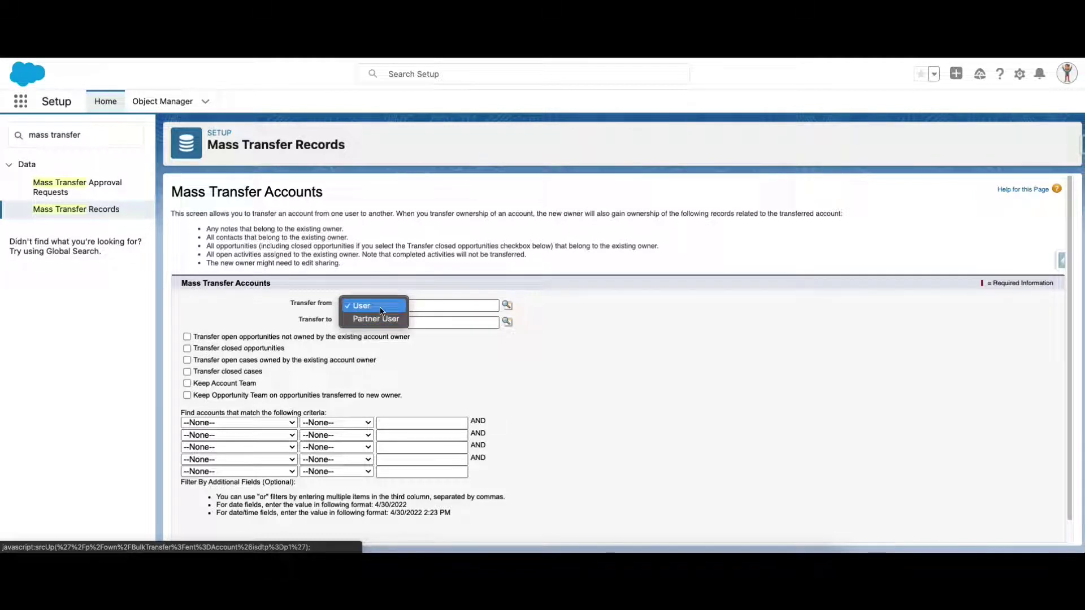
pyautogui.click(381, 309)
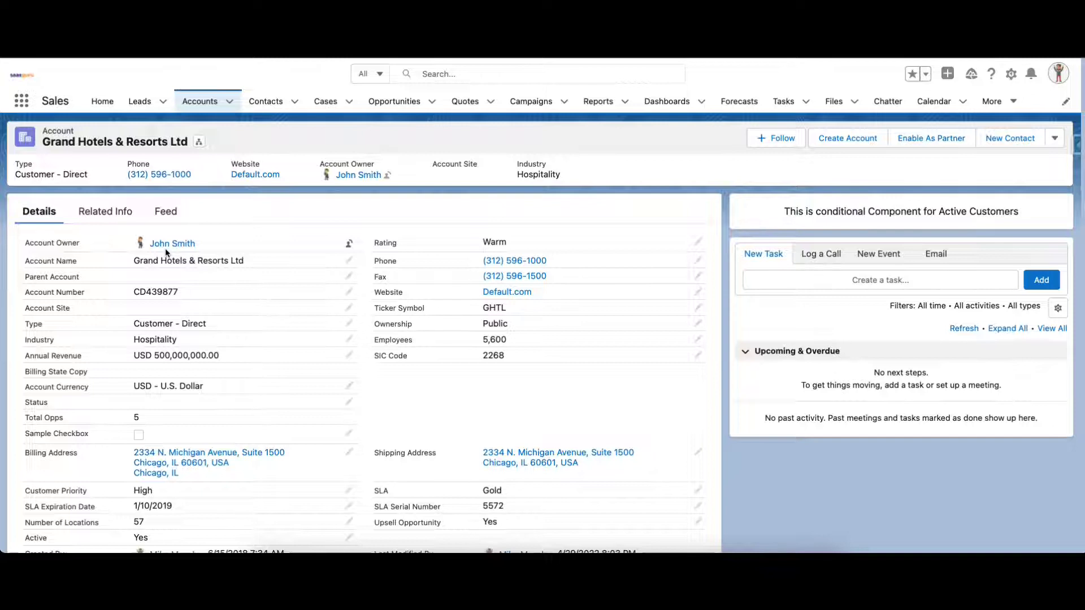
pyautogui.click(105, 213)
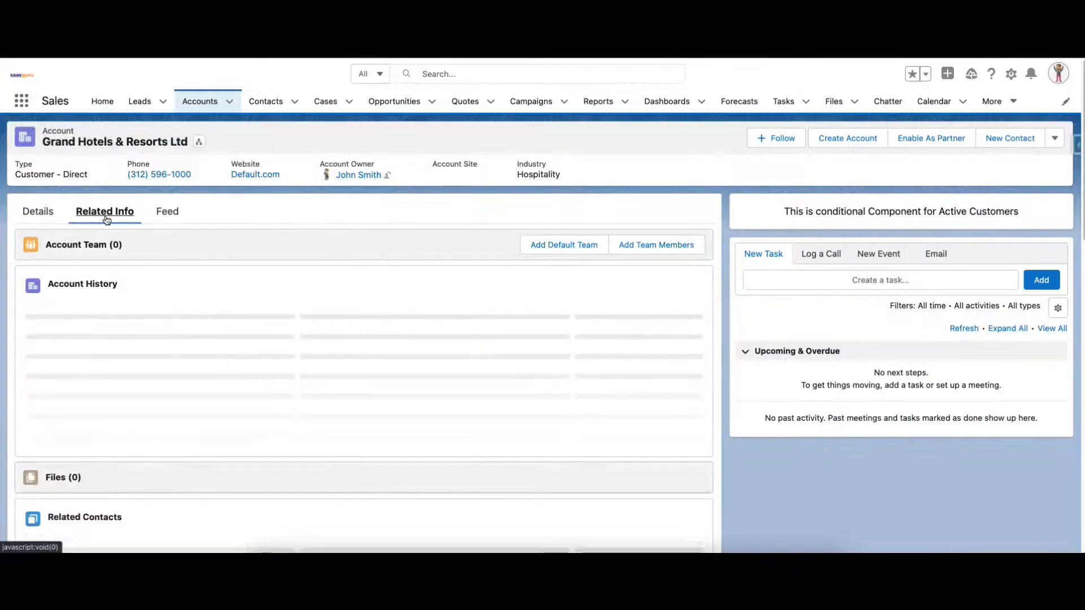
pyautogui.scroll(-2, 68, 362)
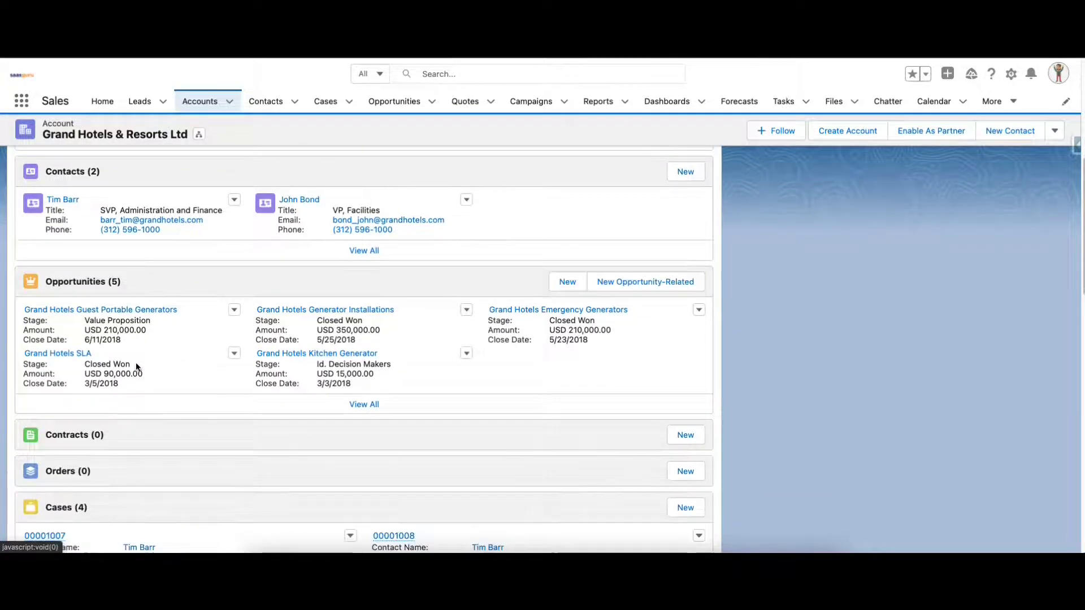
pyautogui.click(259, 311)
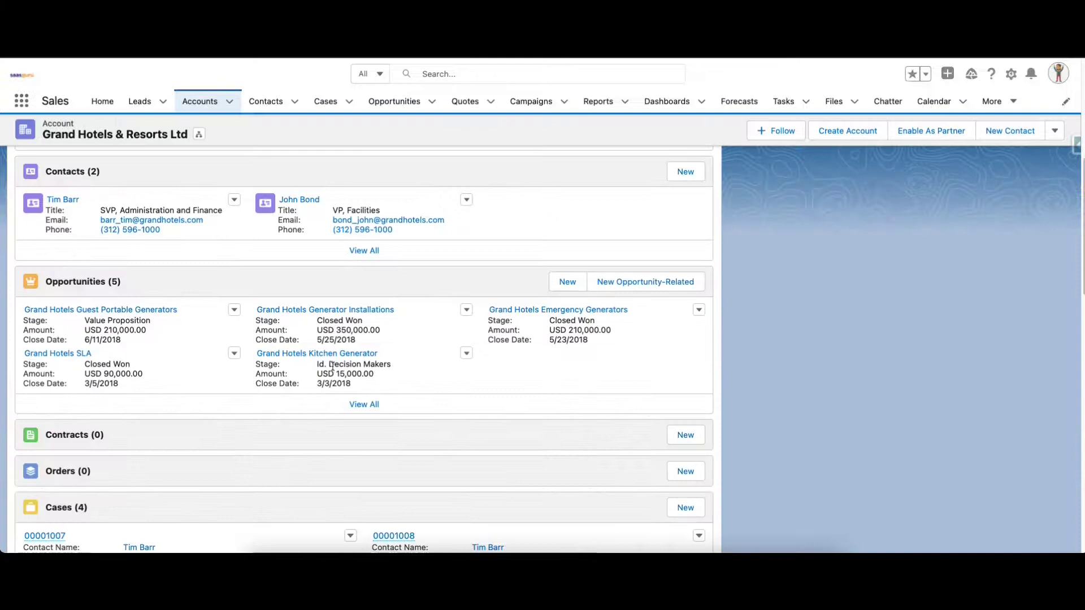
pyautogui.scroll(-5, 333, 367)
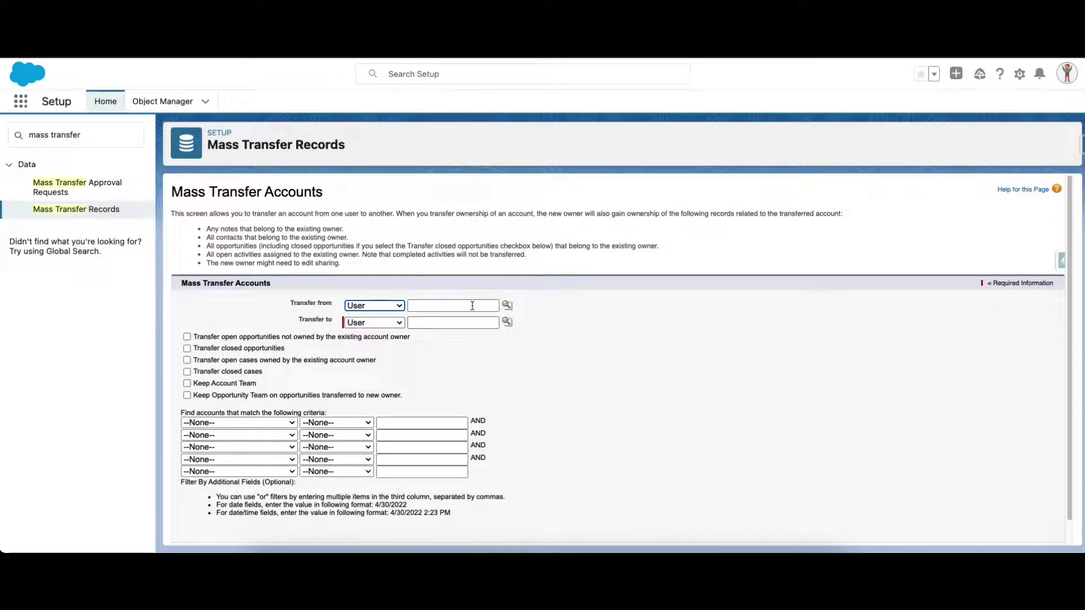
# Set Transfer from to the current account owner and Transfer to to the new User owner
pyautogui.click(507, 305)
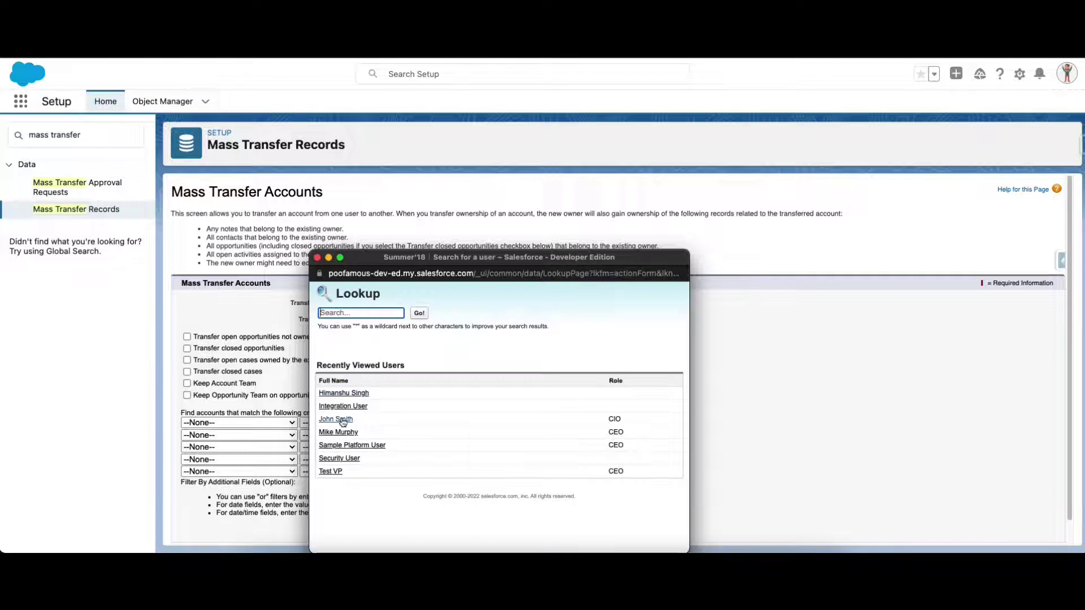
pyautogui.click(339, 417)
pyautogui.click(507, 322)
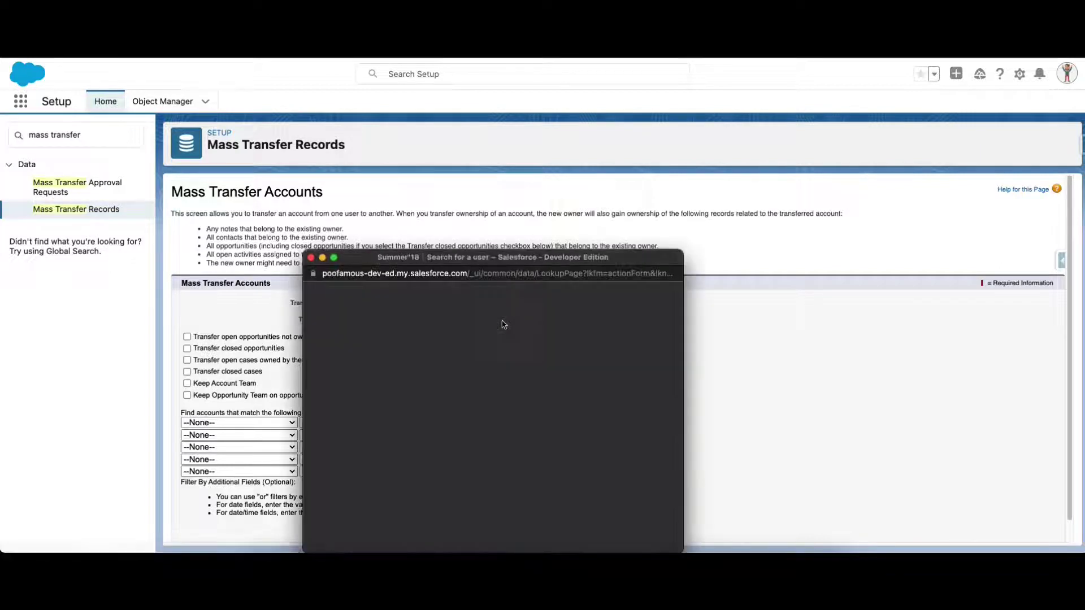
pyautogui.click(342, 419)
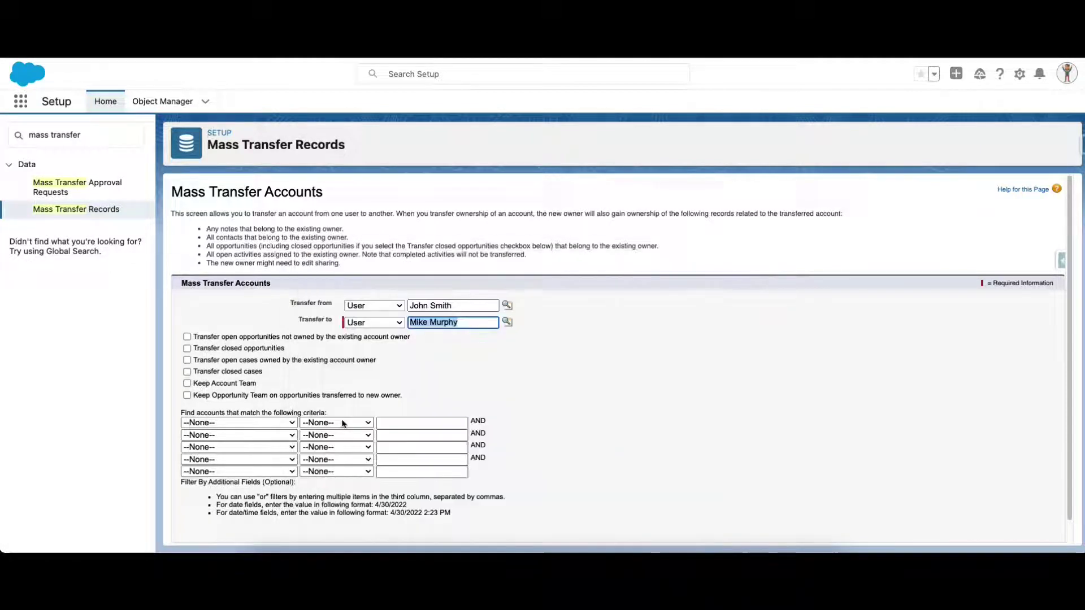
pyautogui.click(374, 323)
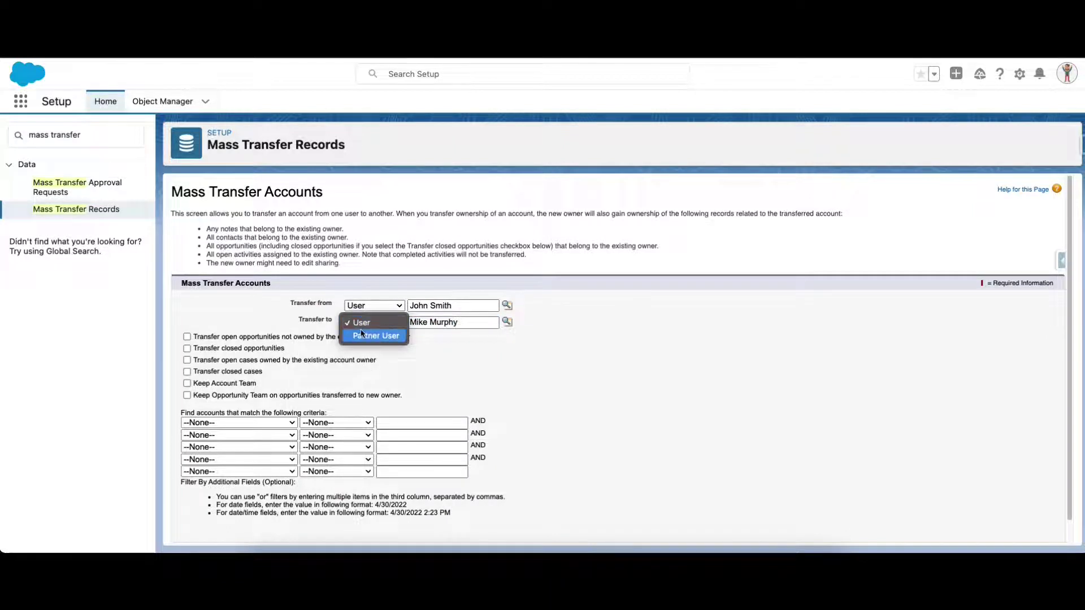
pyautogui.click(416, 380)
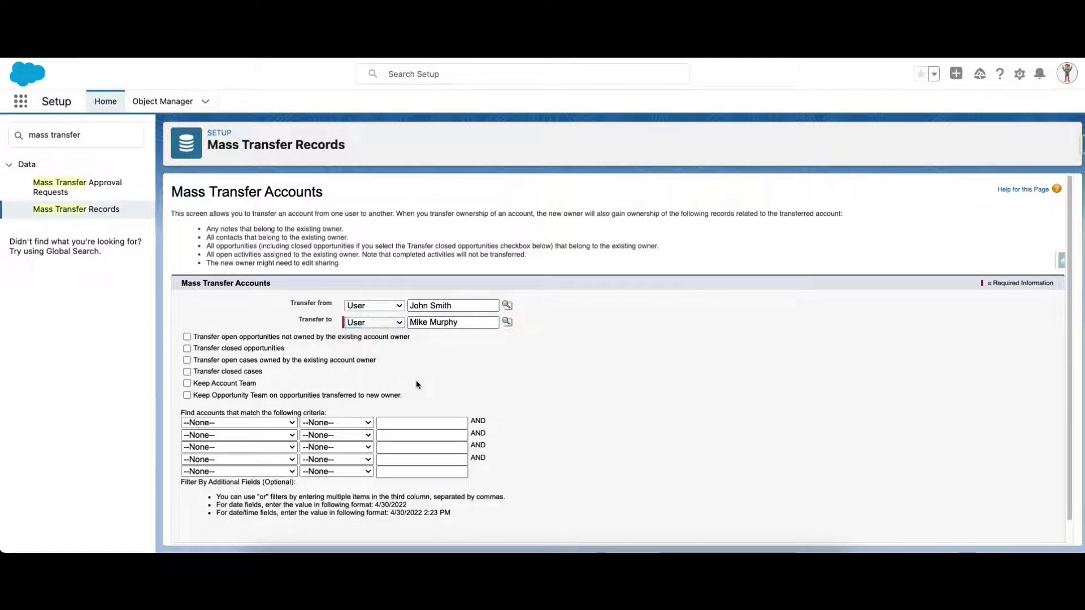
# Include closed and others' open opportunities, open and closed cases, and keep the account team
pyautogui.scroll(-1, 416, 380)
pyautogui.click(187, 324)
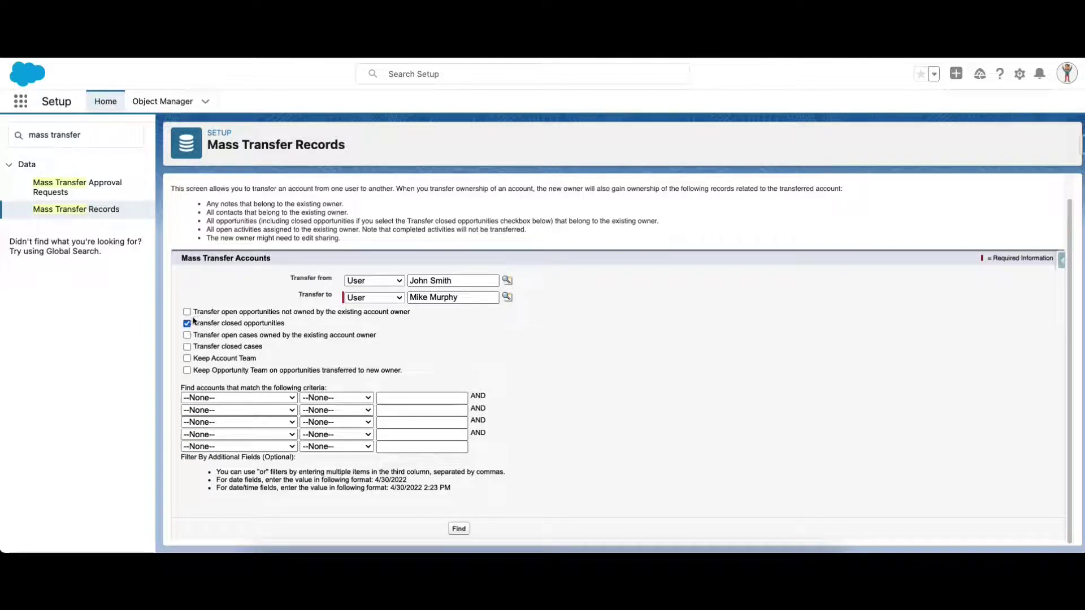
pyautogui.click(188, 312)
pyautogui.click(187, 335)
pyautogui.click(187, 347)
pyautogui.click(187, 362)
# Add criteria Owner First Name and Owner Last Name equals the original owner's names
pyautogui.click(229, 399)
pyautogui.scroll(-5, 261, 476)
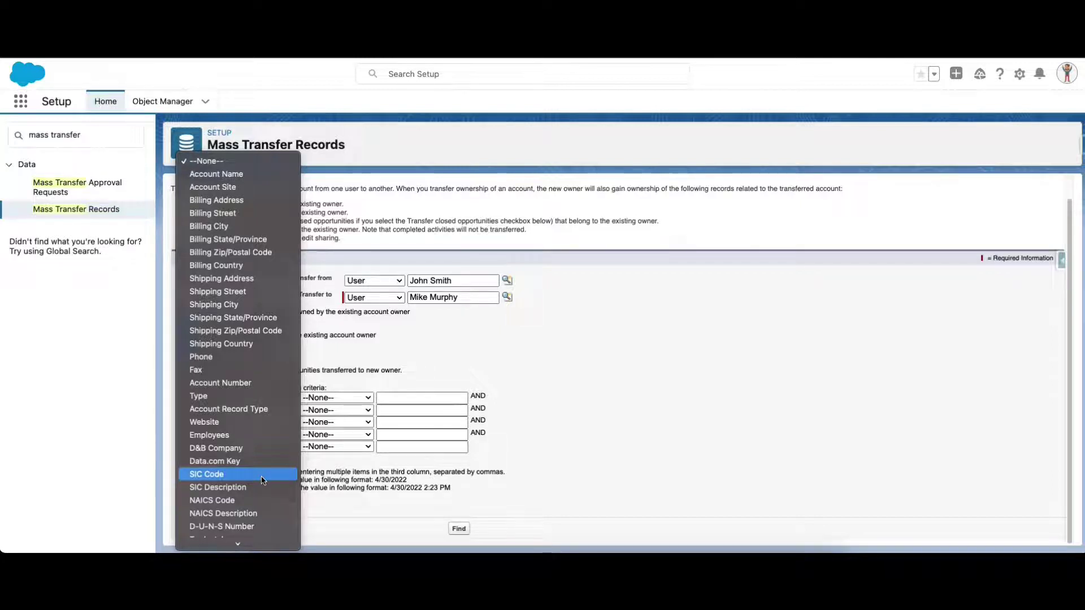
pyautogui.click(338, 398)
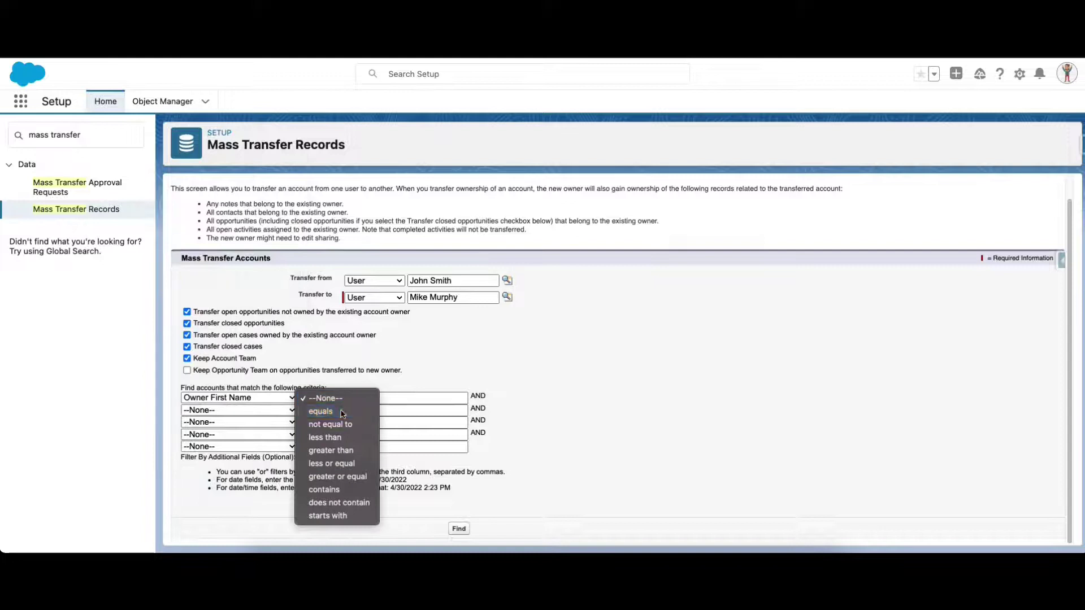
pyautogui.click(342, 414)
pyautogui.click(455, 398)
pyautogui.write('John')
pyautogui.click(238, 410)
pyautogui.click(226, 291)
pyautogui.click(313, 409)
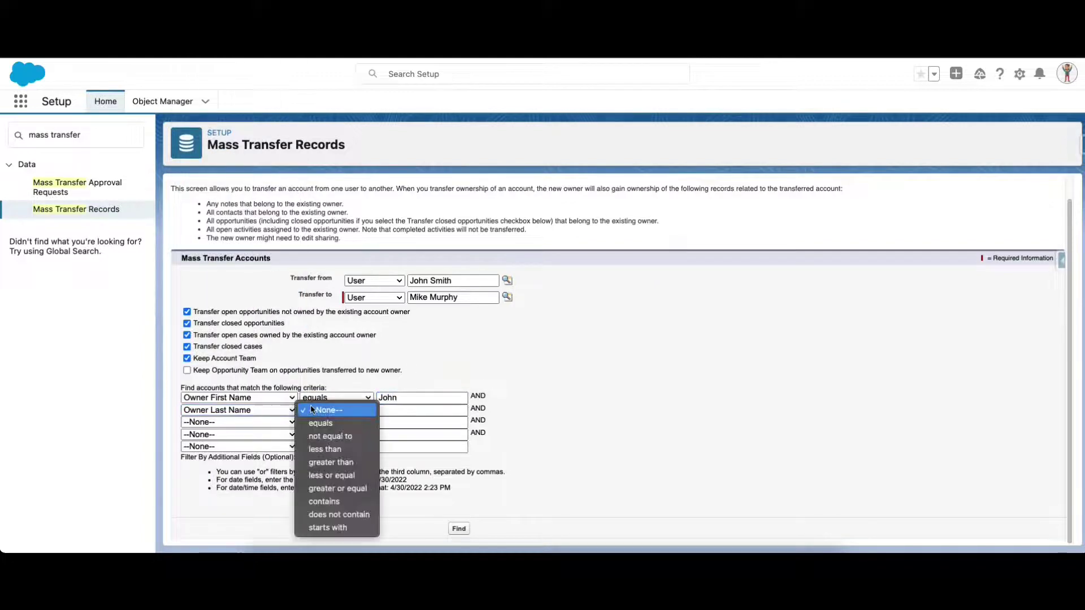
pyautogui.click(320, 423)
pyautogui.click(446, 411)
pyautogui.write('Smith')
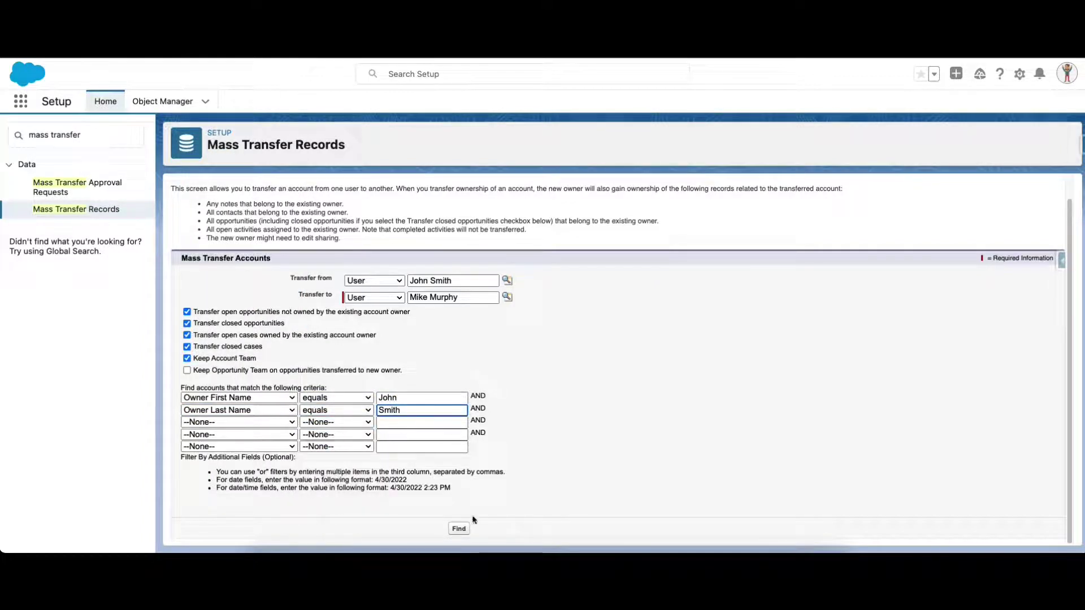
# Find the four matching accounts, select them all, and transfer them to the new owner
pyautogui.click(459, 528)
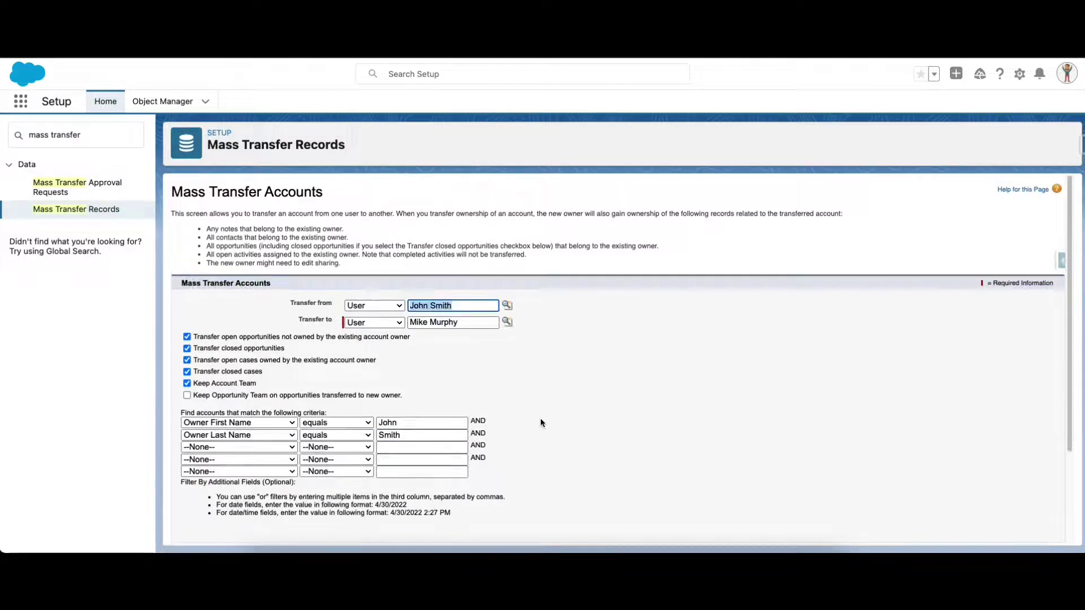
pyautogui.scroll(-3, 540, 423)
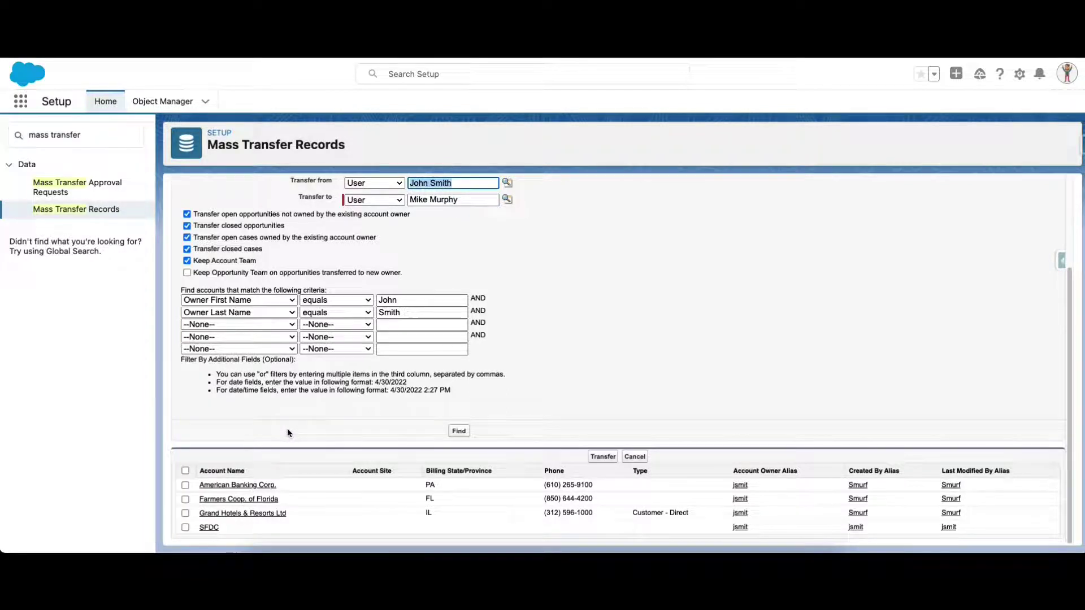
pyautogui.click(185, 470)
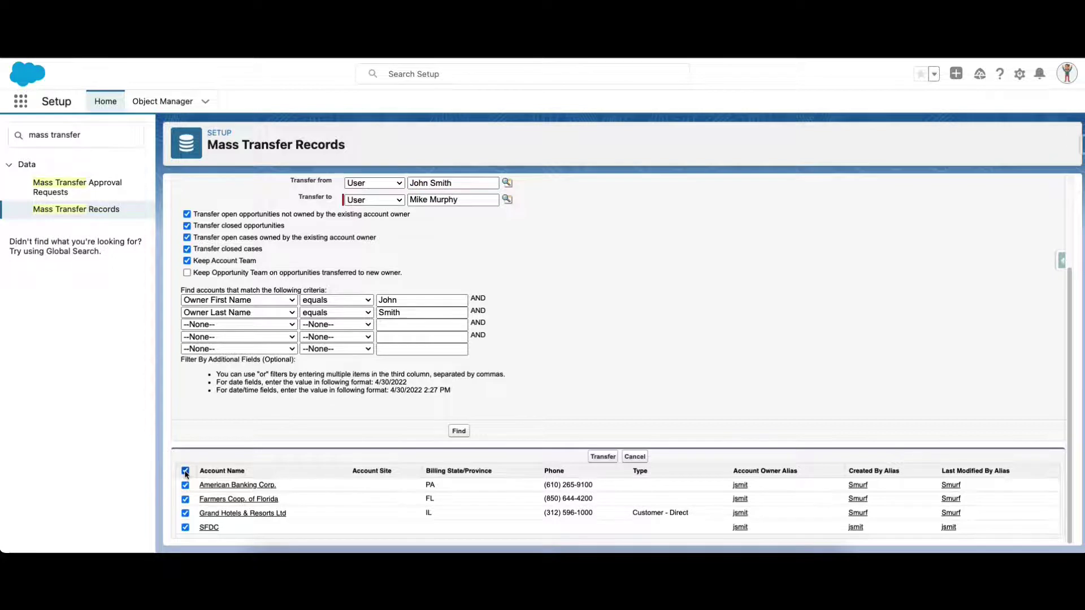
pyautogui.click(603, 457)
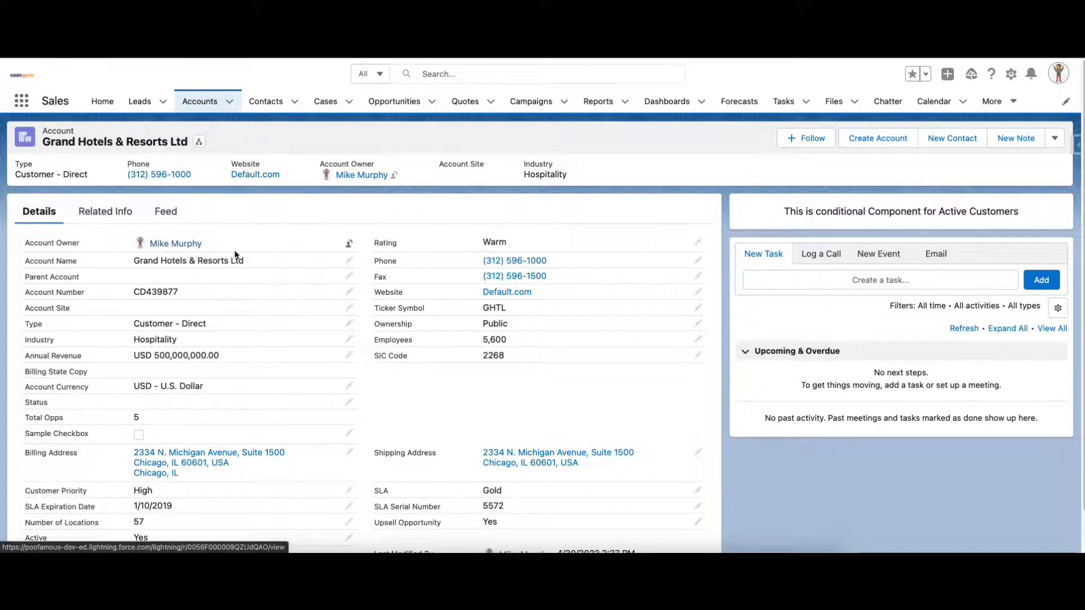
# Review the account's related opportunities and cases, then go to Setup's Mass Delete Accounts page
pyautogui.click(105, 212)
pyautogui.scroll(-7, 147, 490)
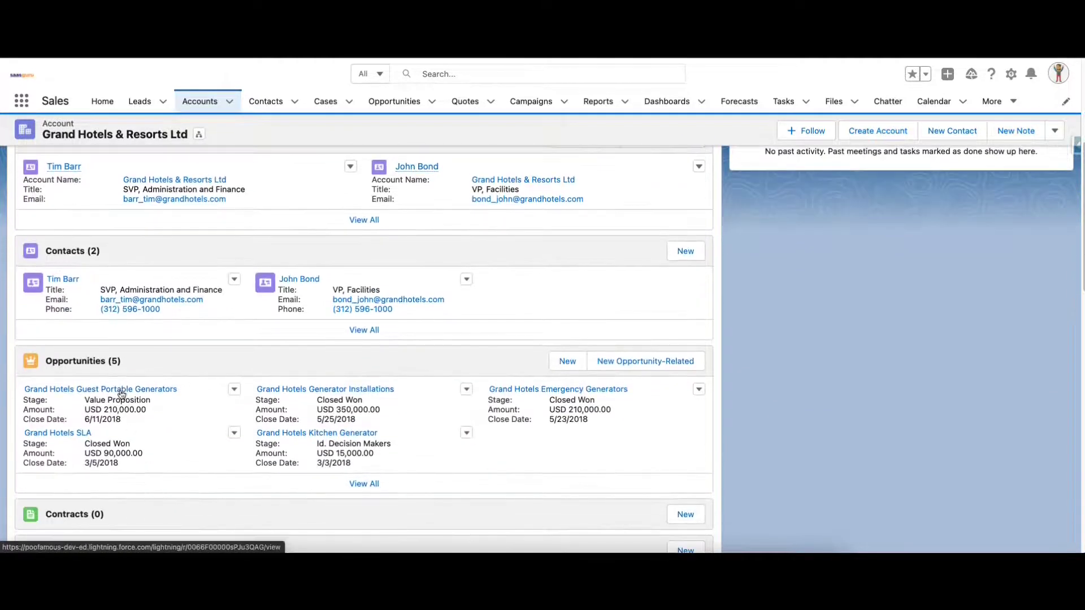
pyautogui.scroll(-5, 209, 455)
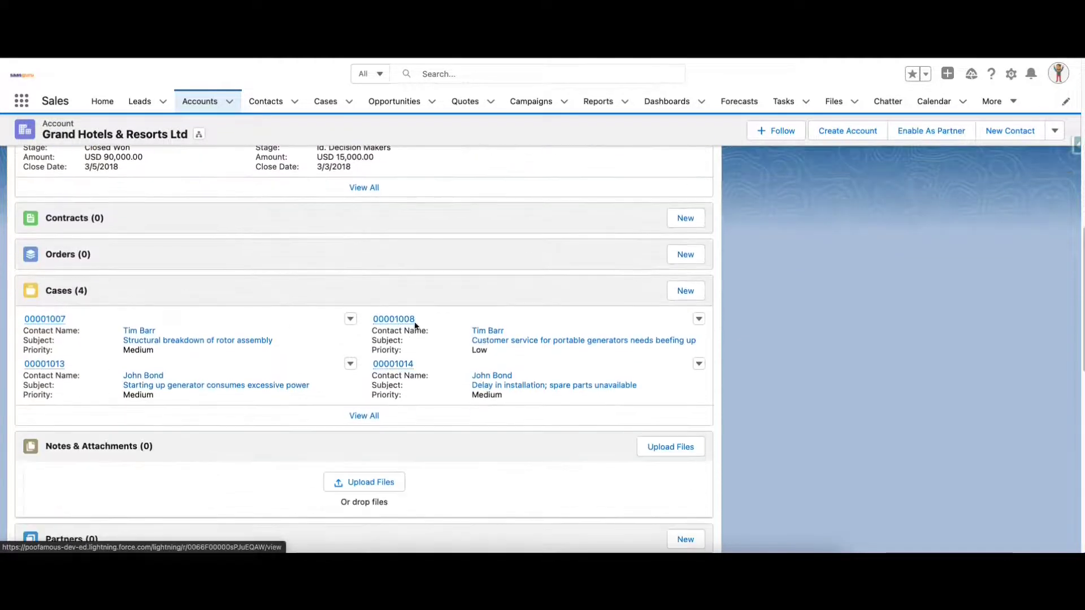
pyautogui.click(398, 322)
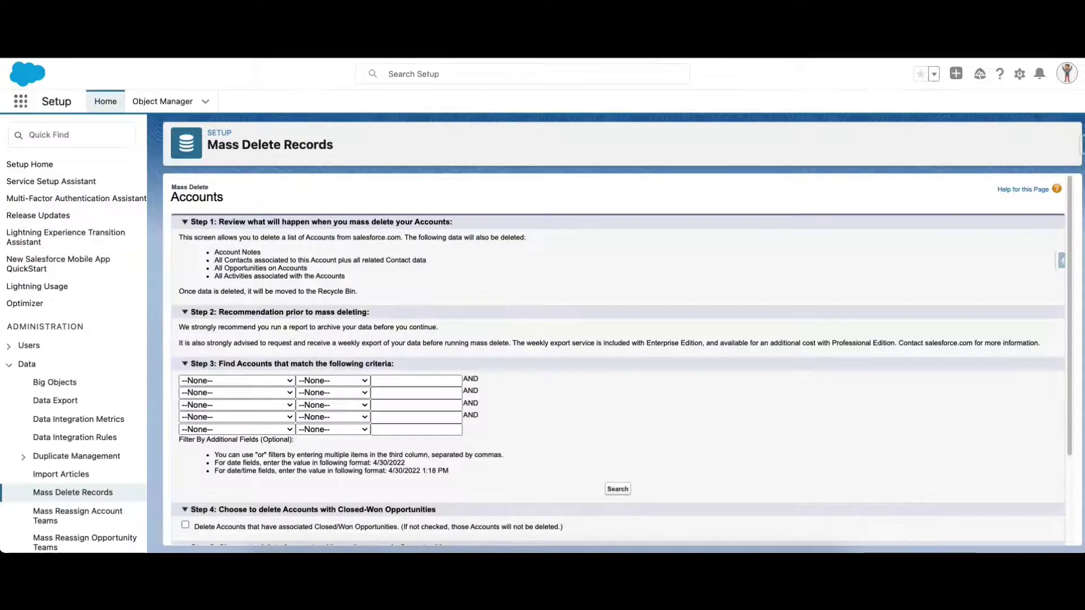
# Filter Setup Quick Find with 'mass delete' and scroll through the Mass Delete Accounts steps
pyautogui.click(91, 135)
pyautogui.write('mass delete')
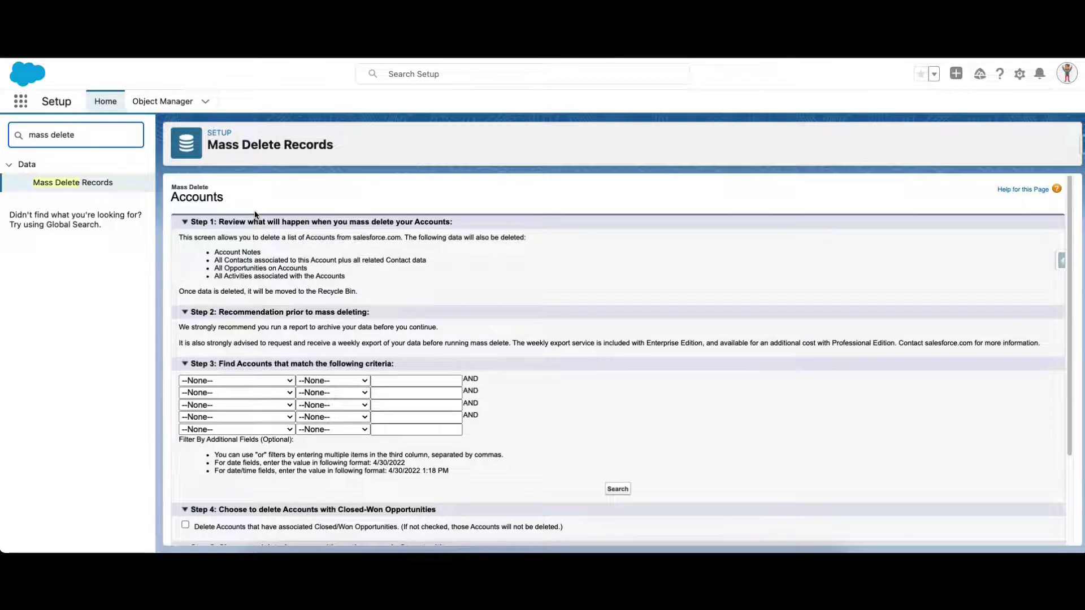
pyautogui.scroll(-3, 220, 520)
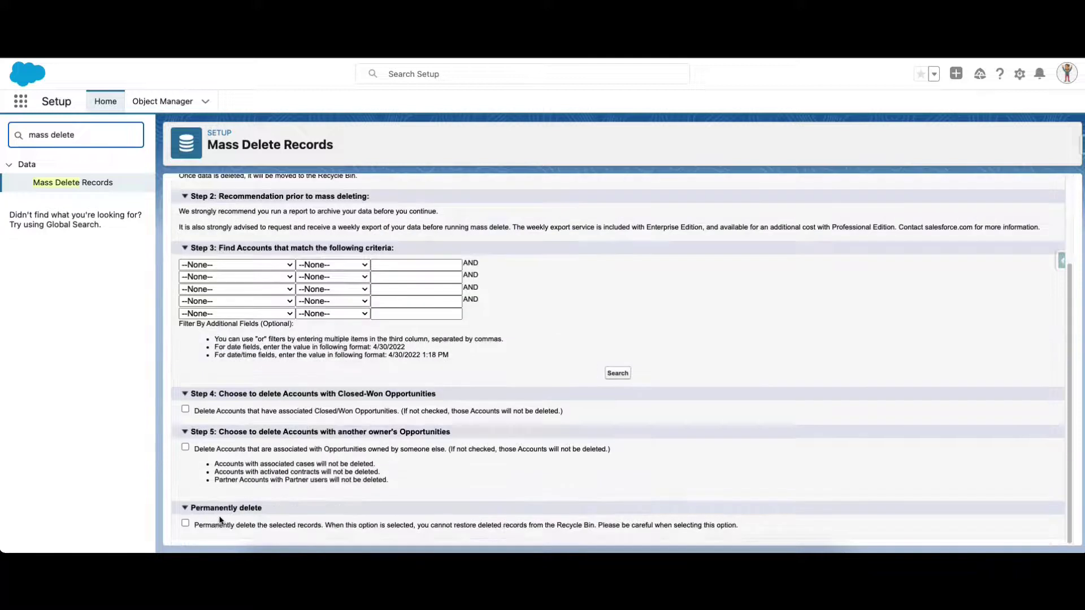
pyautogui.scroll(1, 305, 481)
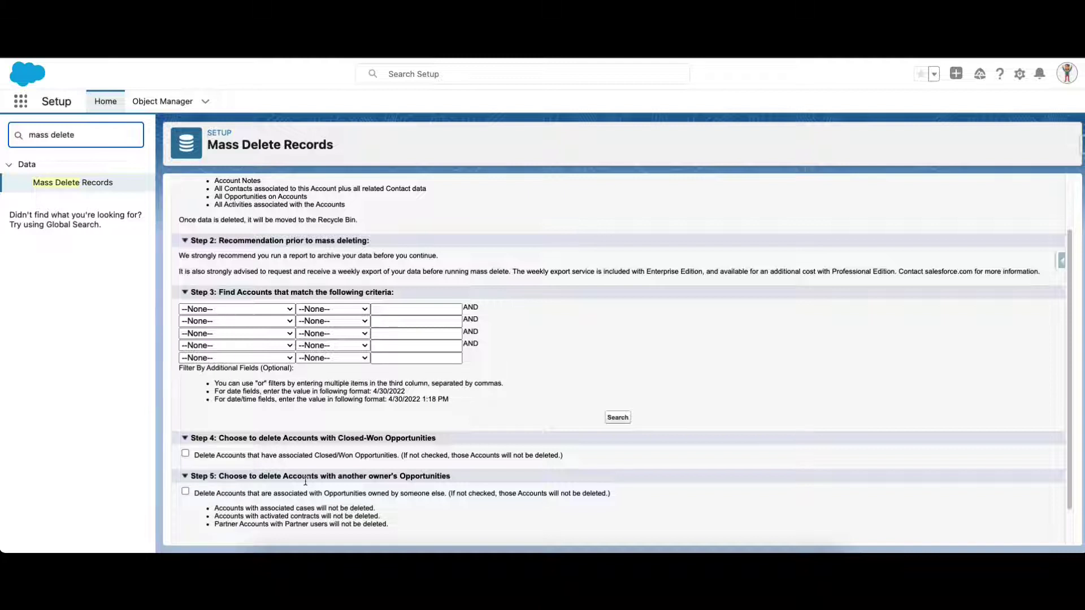
pyautogui.scroll(2, 305, 481)
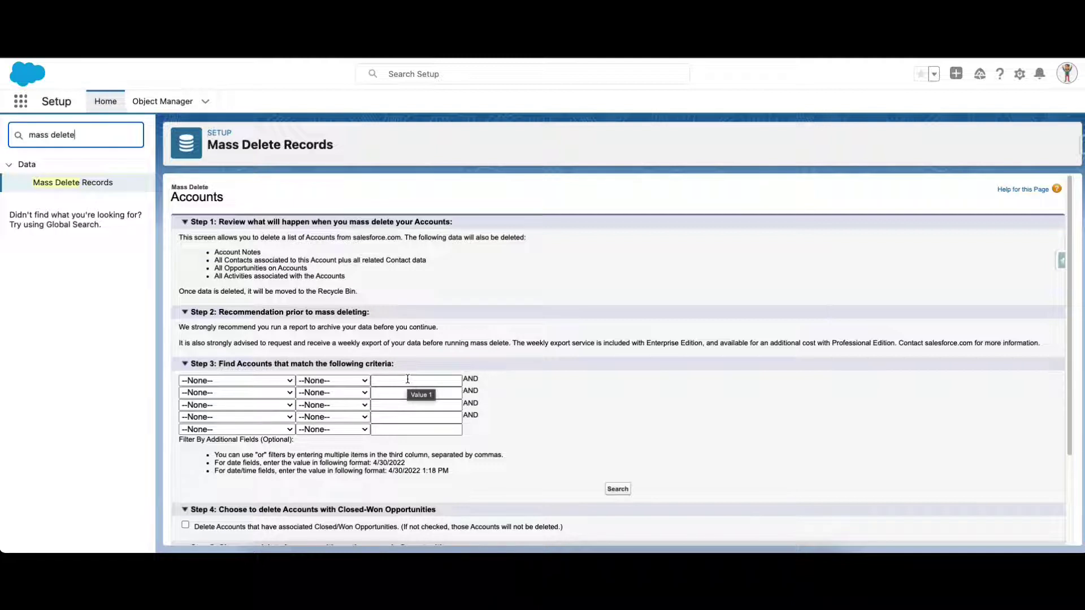
# Set the first criterion to Account Name contains 'Test'
pyautogui.scroll(-2, 339, 368)
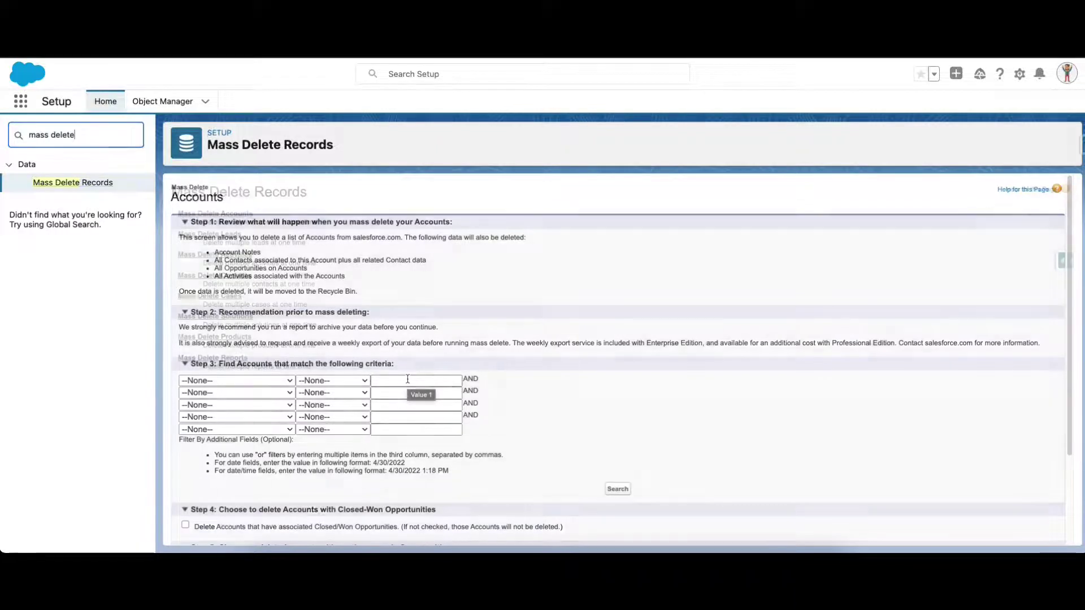
pyautogui.click(263, 348)
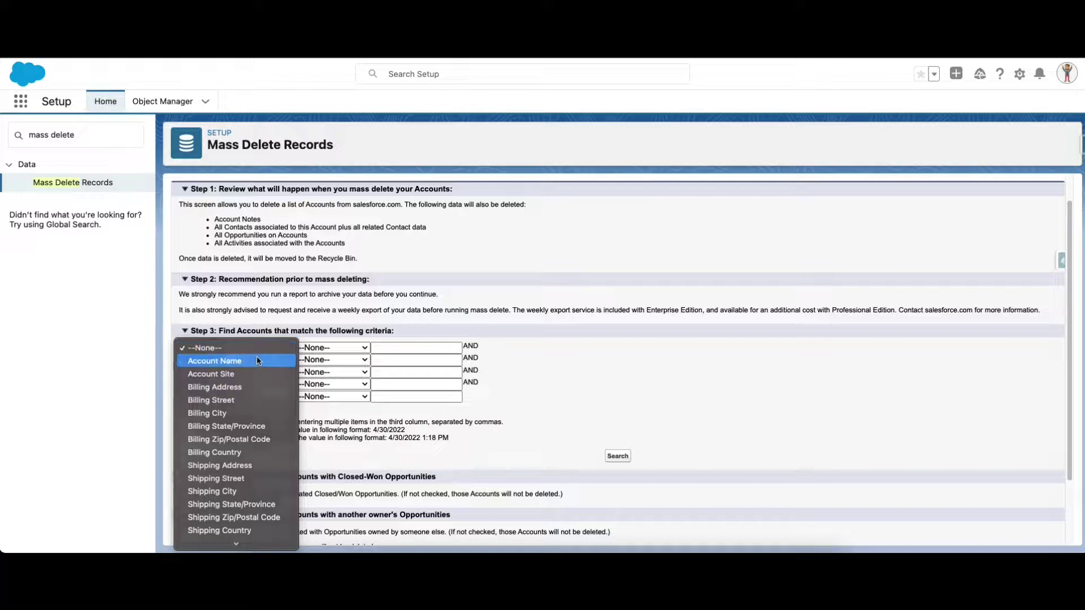
pyautogui.click(256, 356)
pyautogui.click(340, 349)
pyautogui.click(319, 387)
pyautogui.click(405, 349)
pyautogui.write('Test')
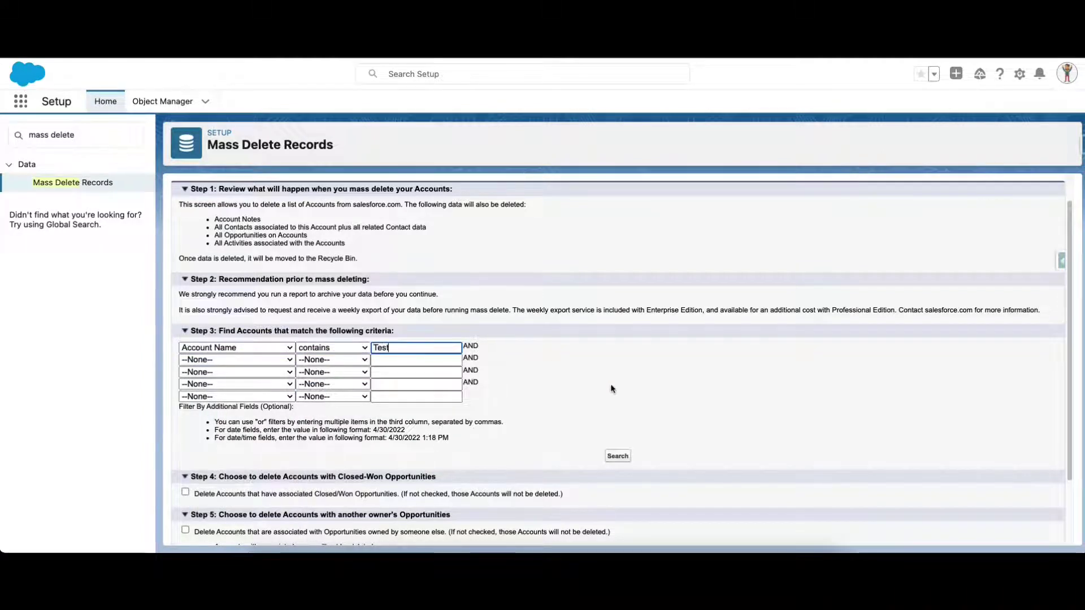
# Run the search and scroll through the five matching Test accounts
pyautogui.scroll(-2, 611, 389)
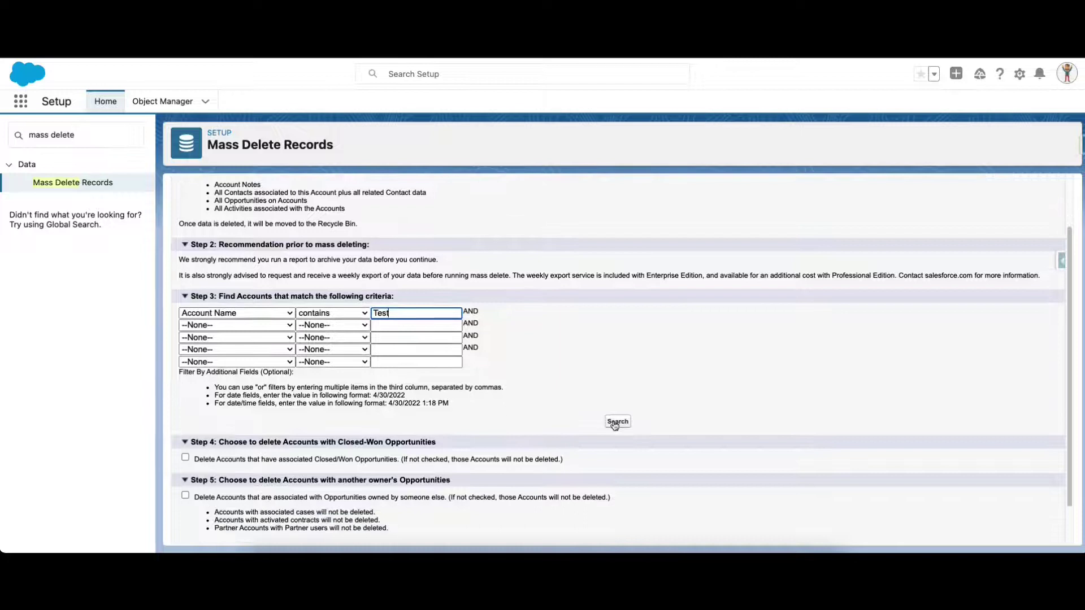
pyautogui.click(617, 422)
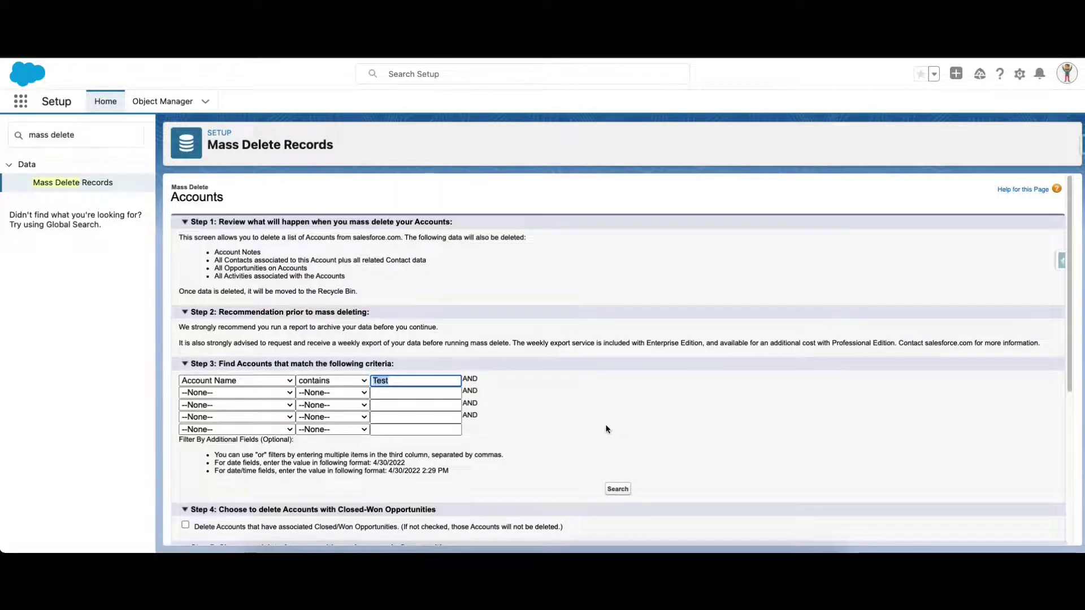
pyautogui.scroll(-3, 543, 446)
pyautogui.scroll(-3, 544, 450)
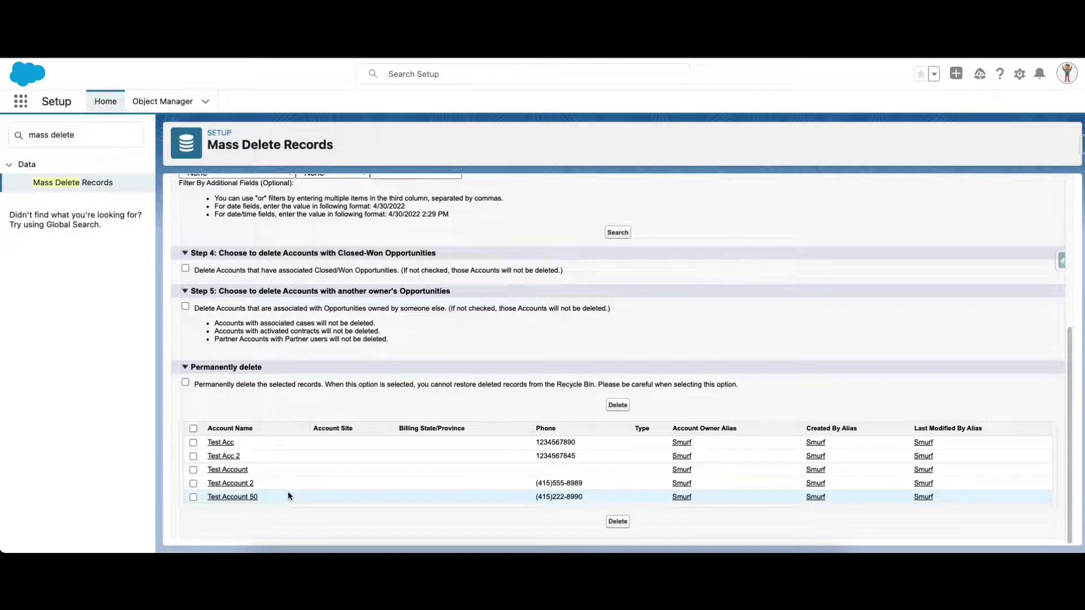
pyautogui.scroll(3, 288, 496)
pyautogui.scroll(1, 288, 496)
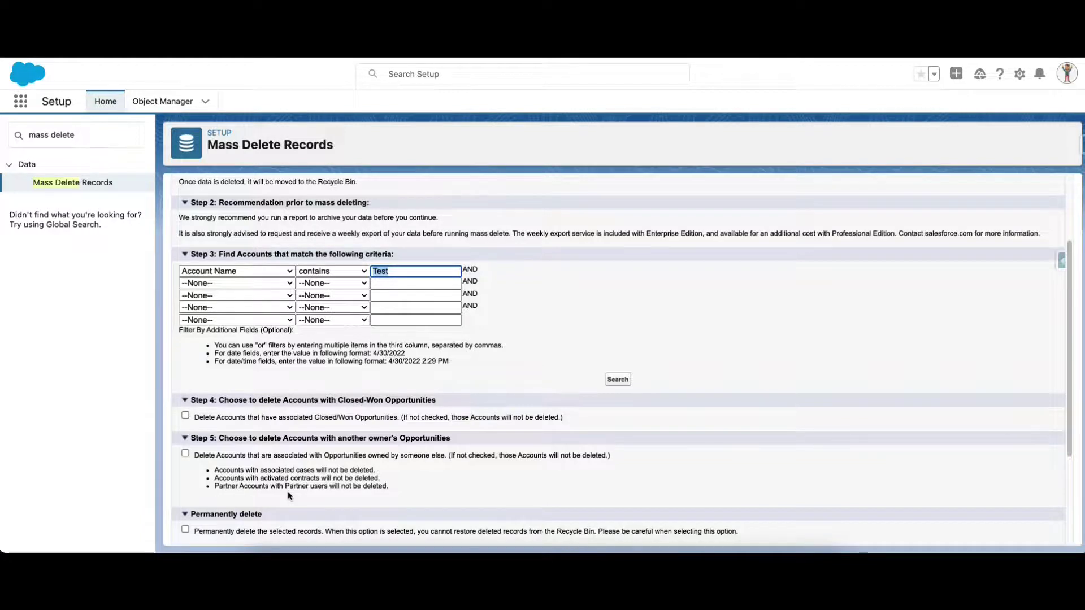
pyautogui.scroll(-5, 287, 491)
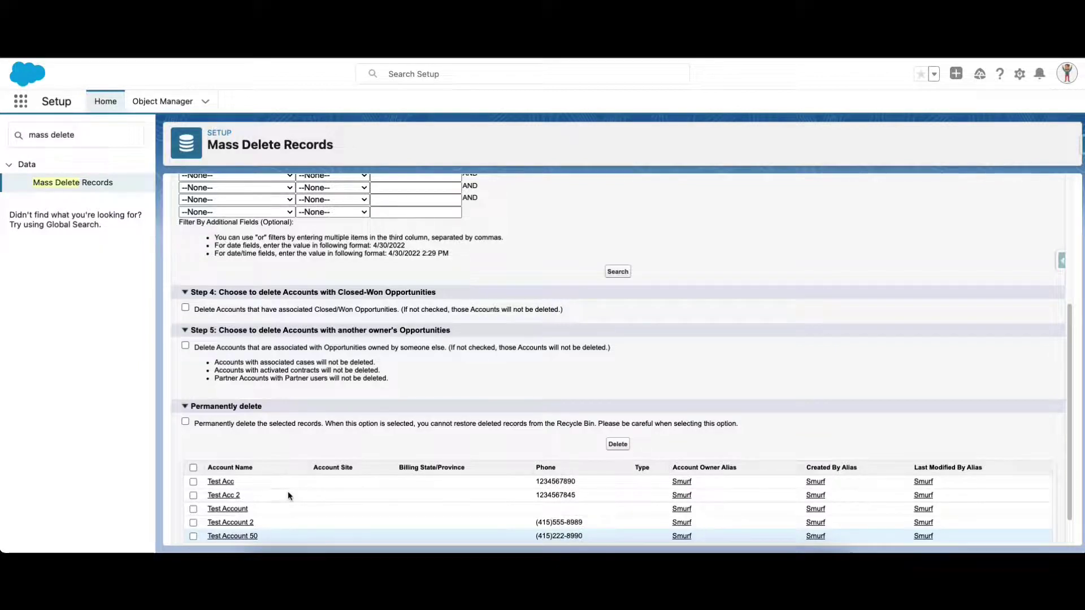
pyautogui.scroll(-1, 287, 491)
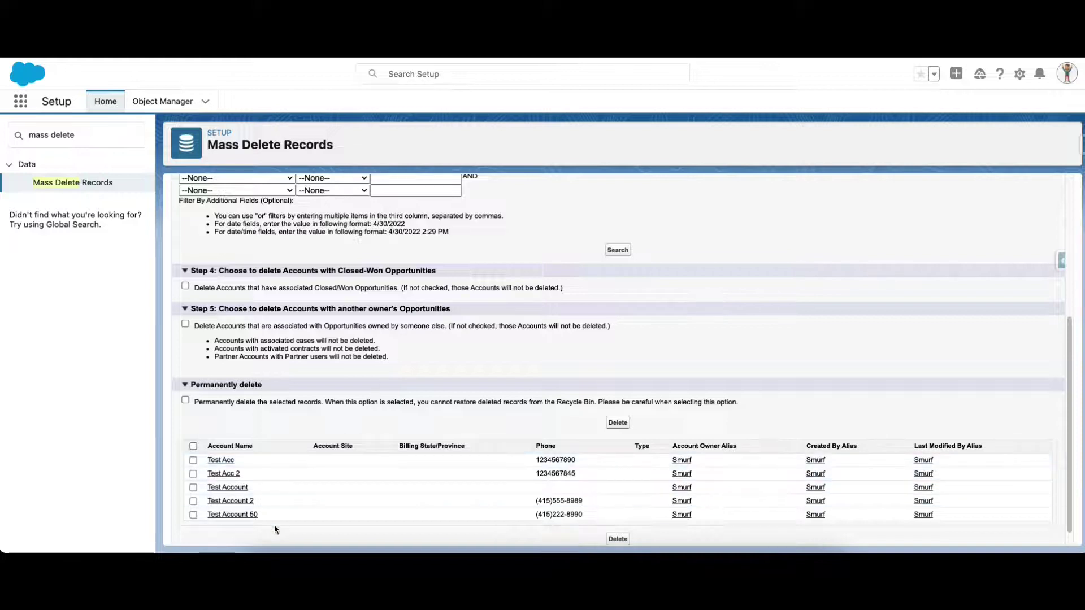
pyautogui.scroll(-1, 275, 529)
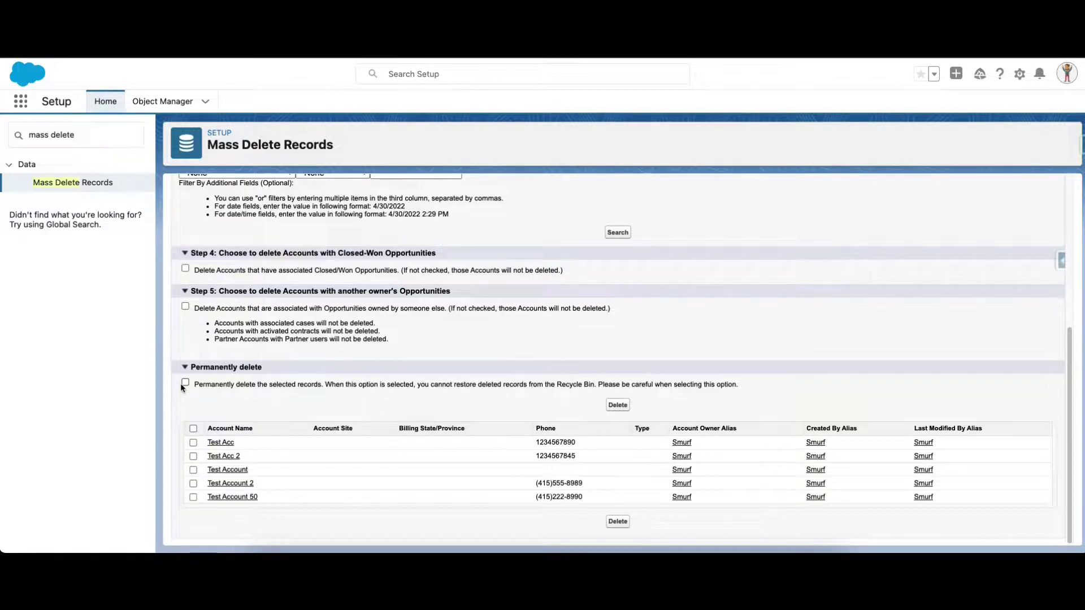
# Select all five Test accounts in the results and delete them
pyautogui.click(193, 429)
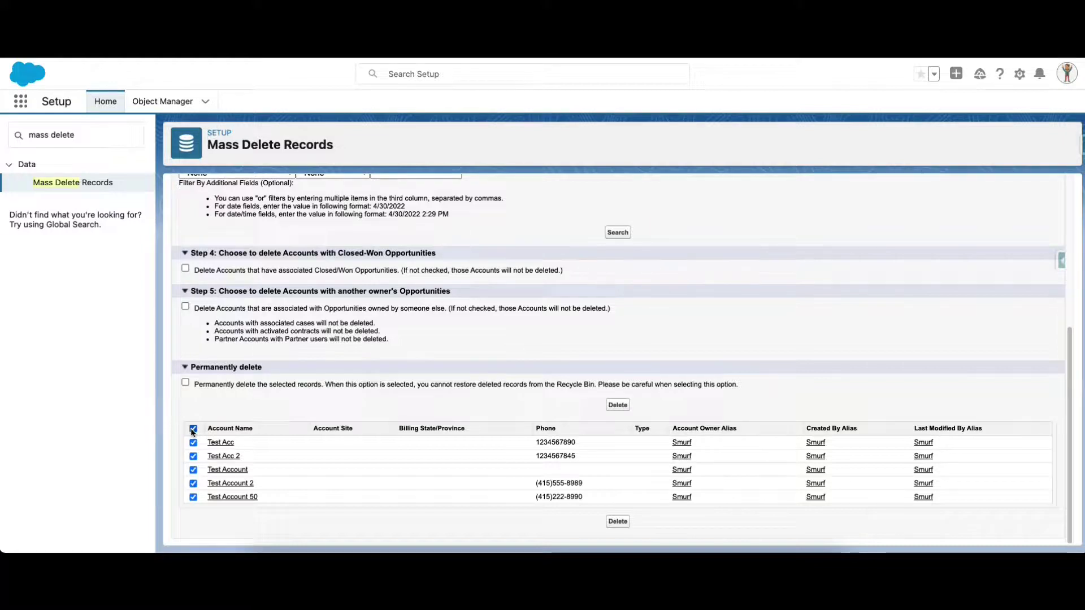
pyautogui.click(618, 523)
pyautogui.scroll(-3, 620, 525)
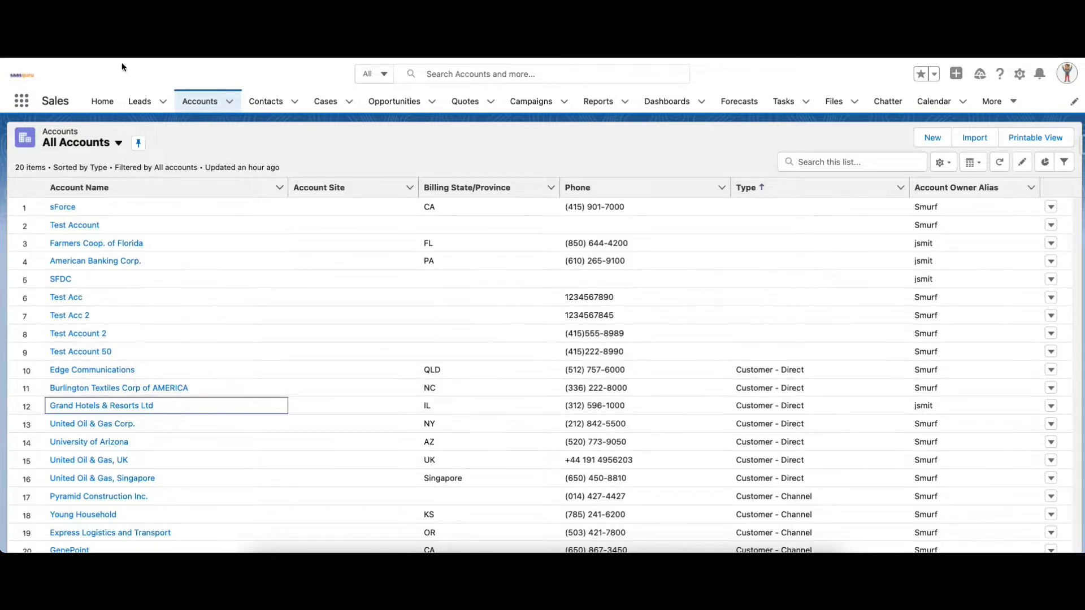
# Reload All Accounts to confirm 15 remain, then return to the Mass Delete Records overview
pyautogui.press('super+r')
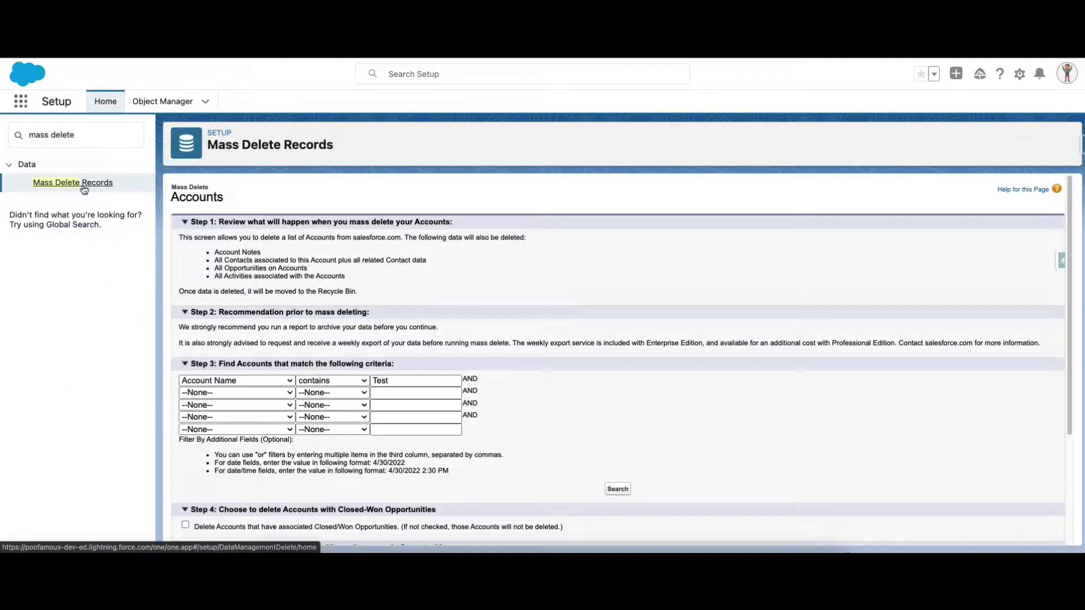
pyautogui.click(84, 186)
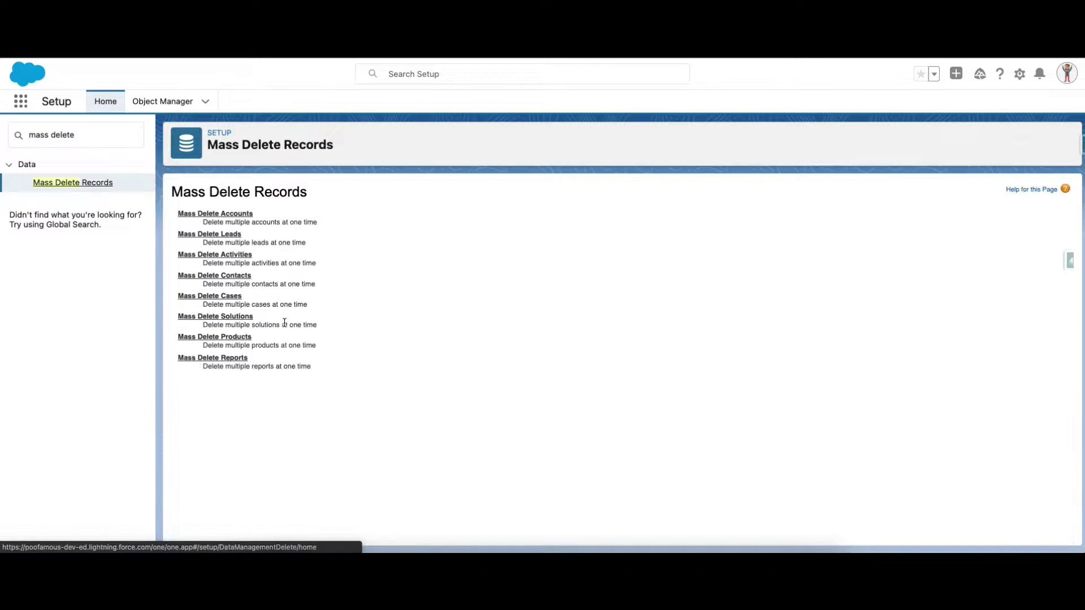